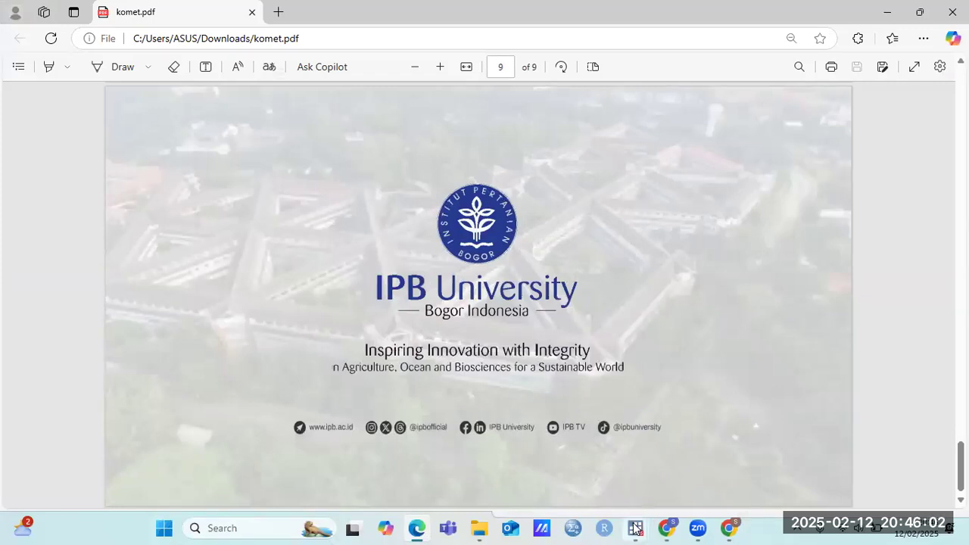
Switch to the GDP Per kapita (Persen) Google Sheet and copy the year and GDP data in A1:B51.
{"action": "mouse_move", "coordinate": [634, 528]}
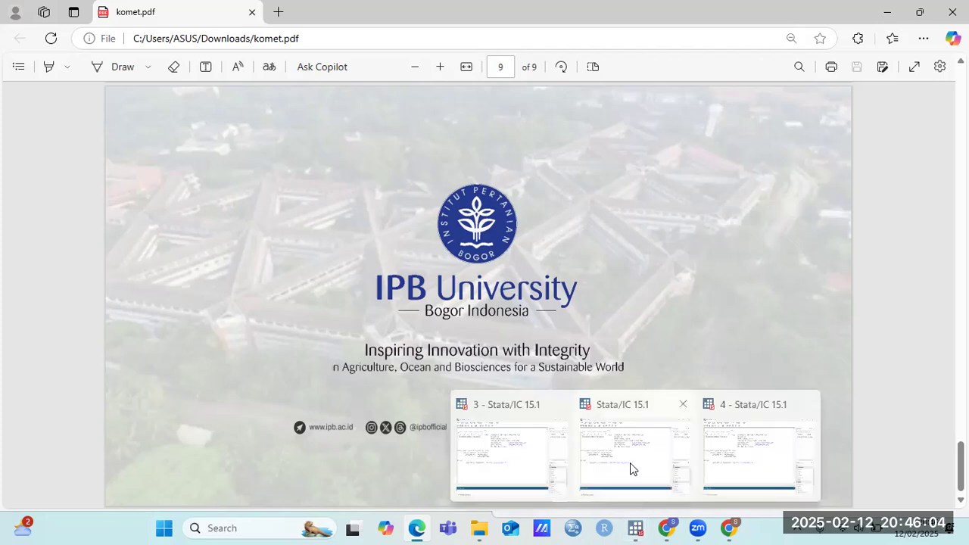
{"action": "left_click", "coordinate": [631, 463]}
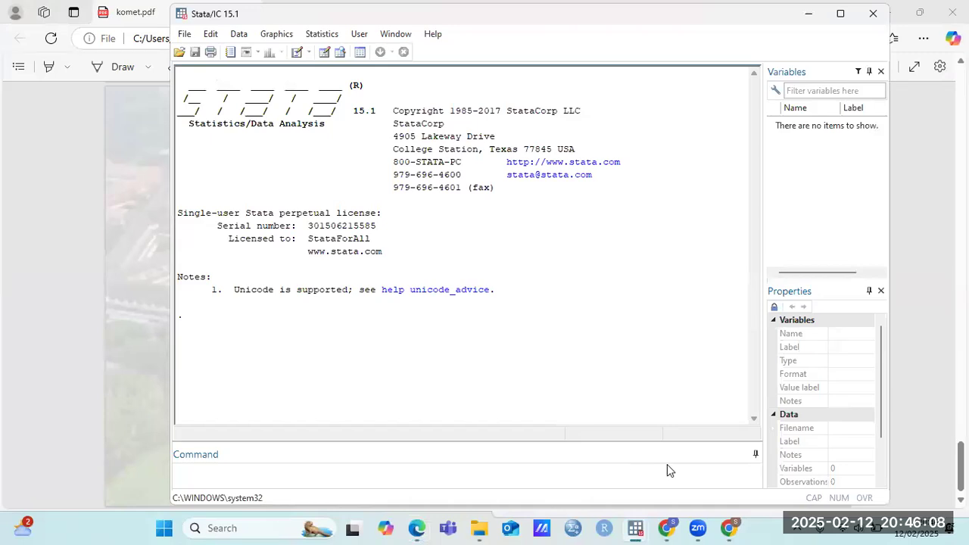
{"action": "mouse_move", "coordinate": [662, 516]}
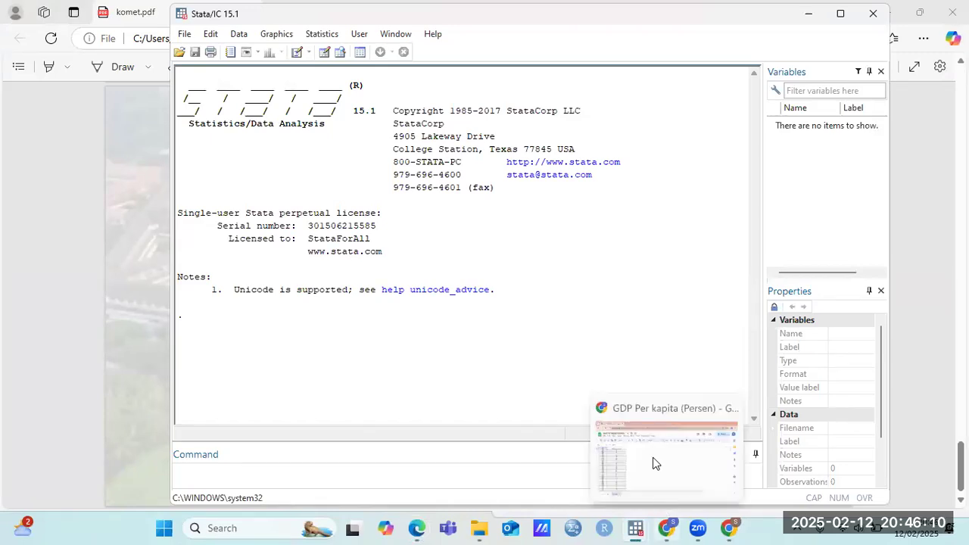
{"action": "left_click", "coordinate": [656, 463]}
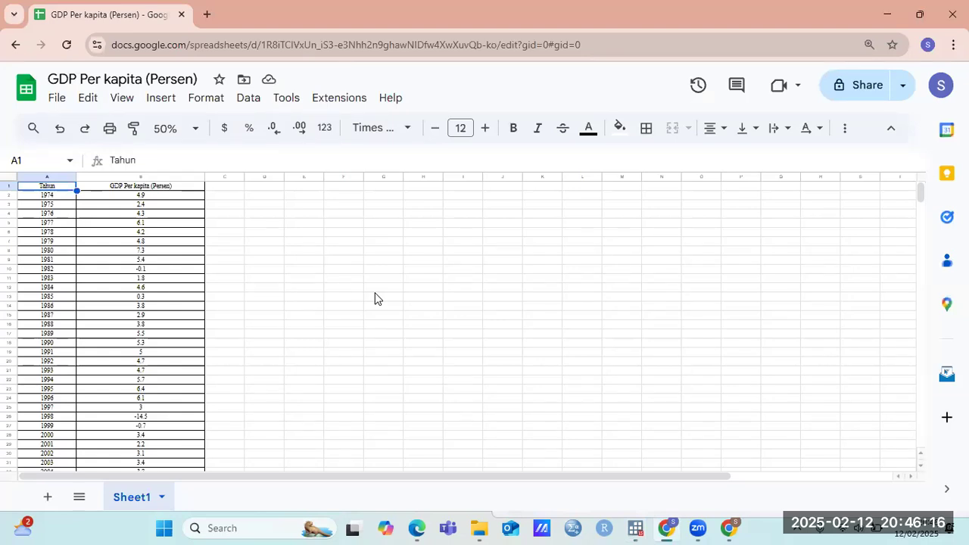
{"action": "left_click", "coordinate": [286, 257]}
{"action": "left_click_drag", "start_coordinate": [62, 188], "coordinate": [146, 398]}
{"action": "left_click_drag", "start_coordinate": [128, 496], "coordinate": [158, 426]}
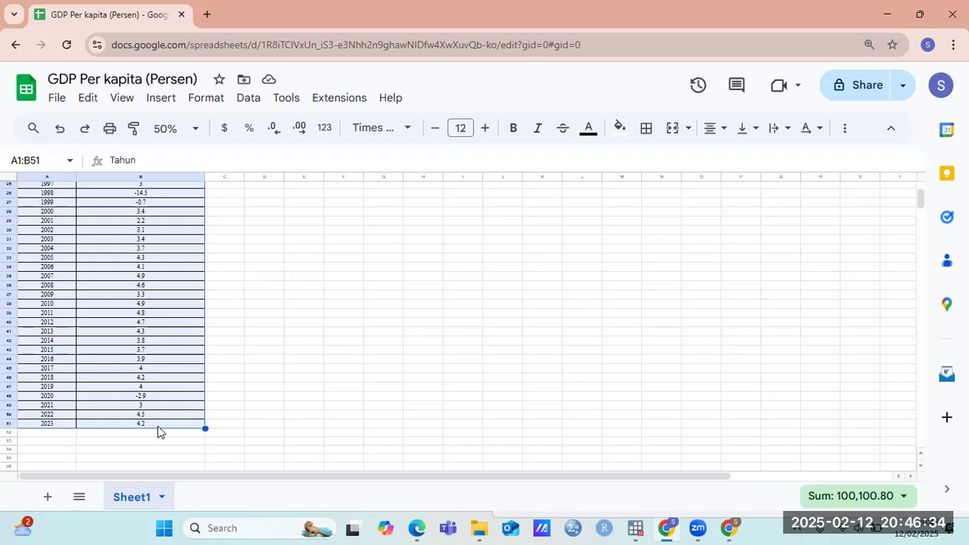
{"action": "key", "text": "ctrl+c"}
Switch to Stata and paste the copied data into the Data Editor, treating the first row as variable names.
{"action": "mouse_move", "coordinate": [636, 528]}
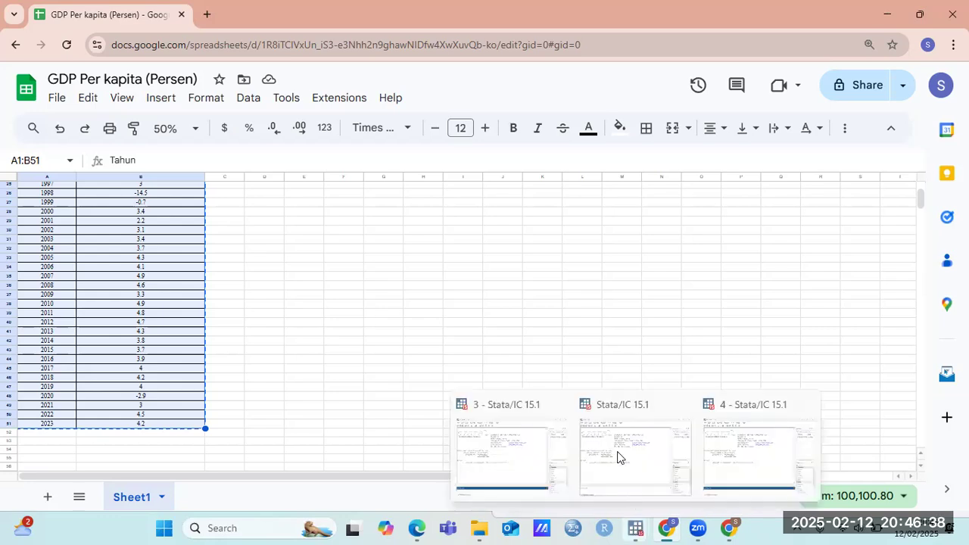
{"action": "left_click", "coordinate": [617, 457]}
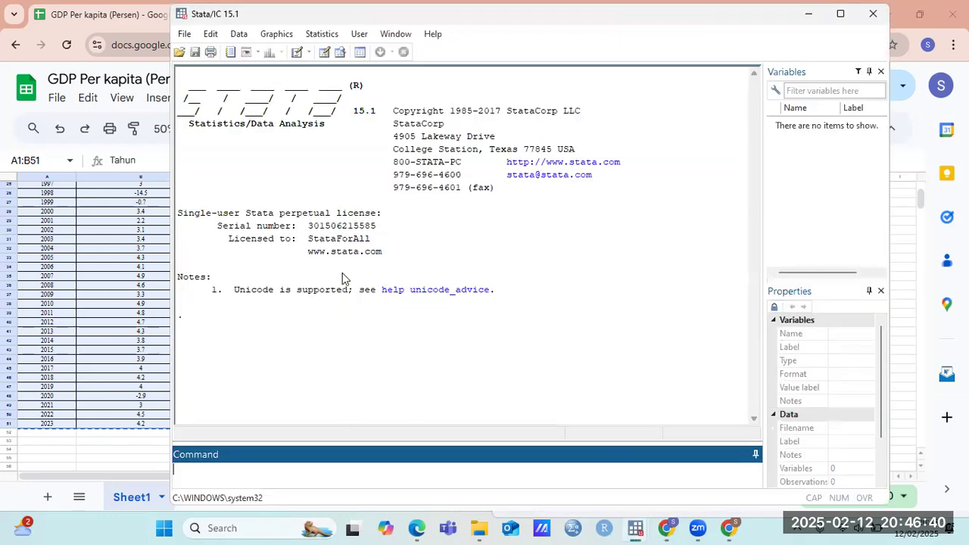
{"action": "left_click", "coordinate": [324, 53]}
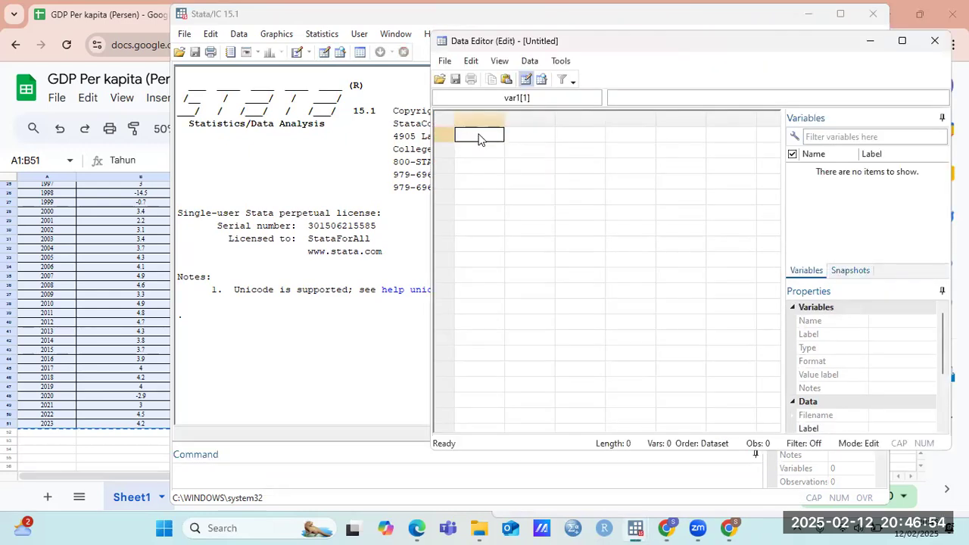
{"action": "key", "text": "ctrl+v"}
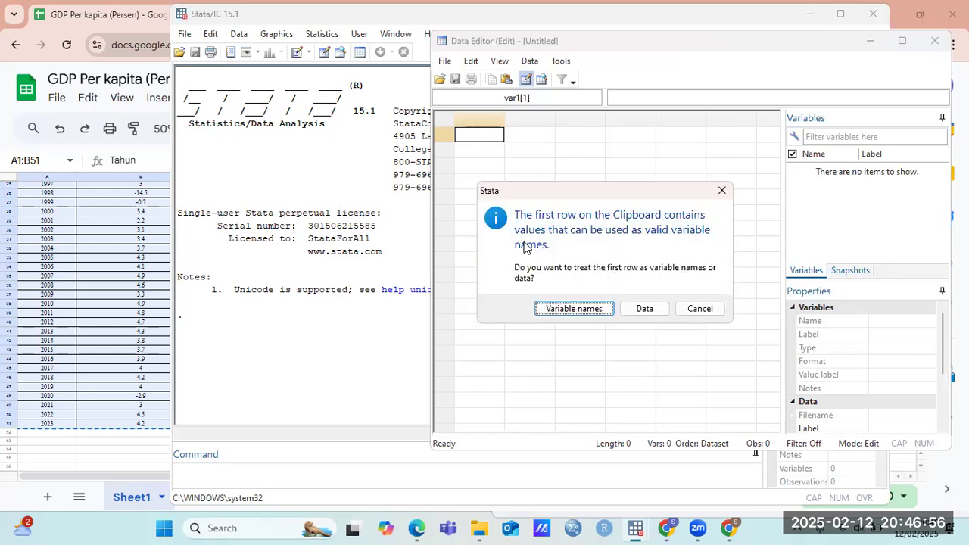
{"action": "left_click", "coordinate": [573, 309]}
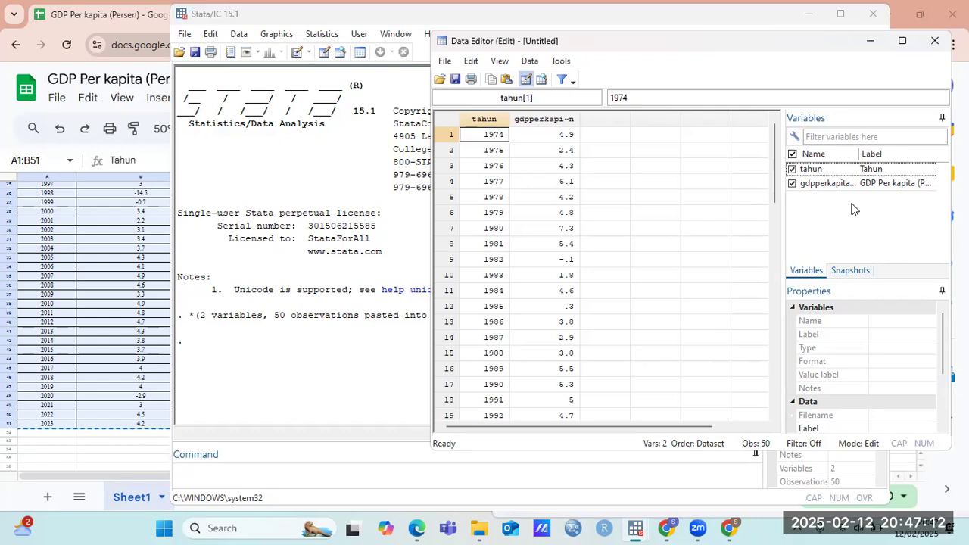
Rename the GDP per kapita variable to gdp in the Data Editor.
{"action": "left_click", "coordinate": [833, 188]}
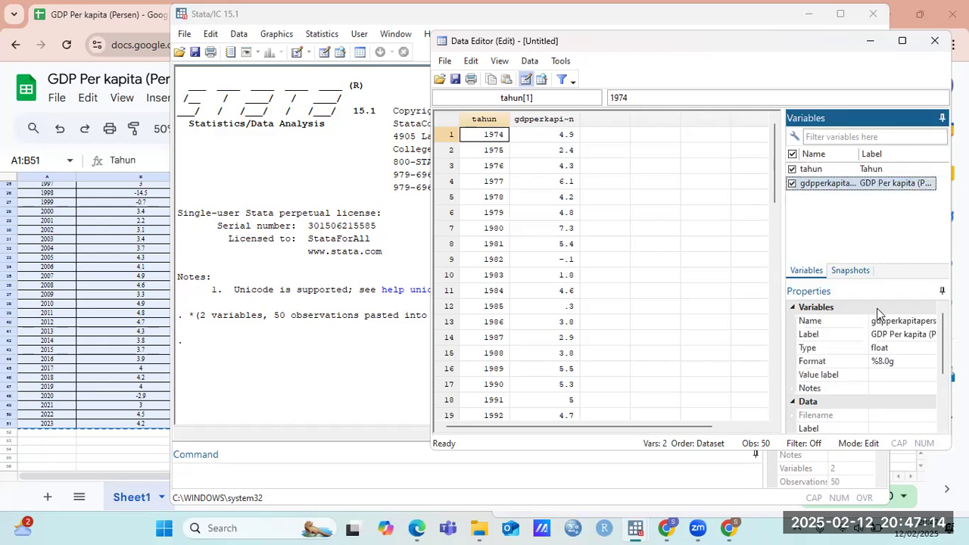
{"action": "left_click", "coordinate": [901, 320]}
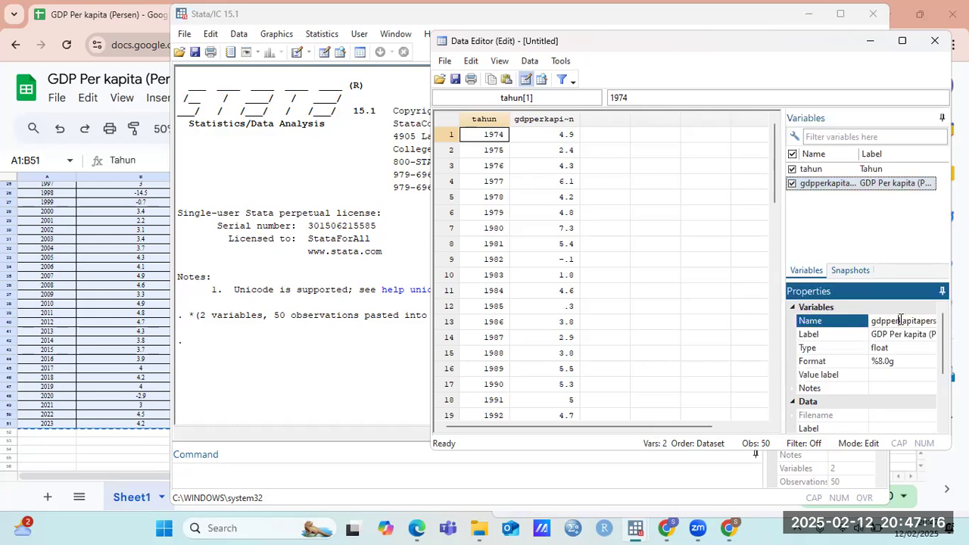
{"action": "left_click", "coordinate": [901, 319]}
{"action": "key", "text": "BackSpace"}
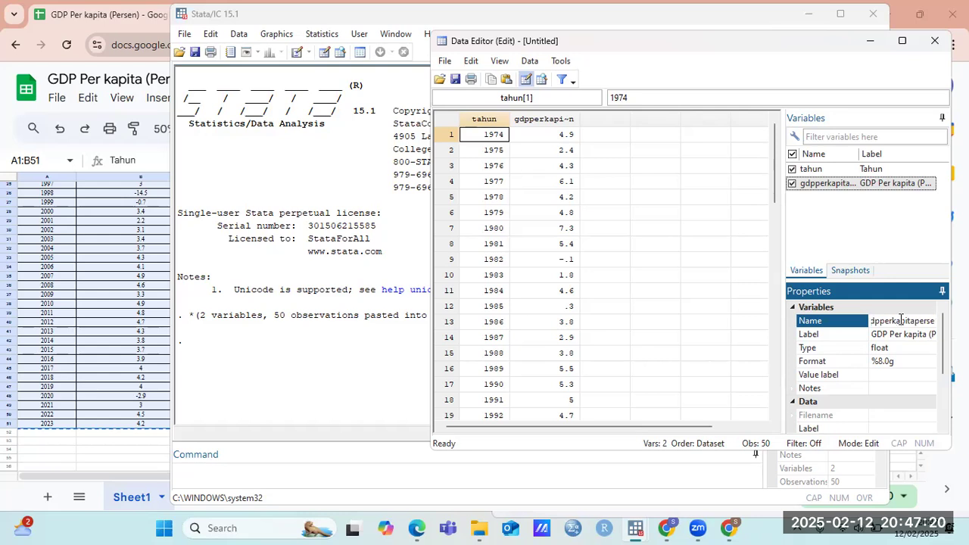
{"action": "key", "text": "BackSpace"}
{"action": "key", "text": "BackSpace"}
{"action": "key", "text": "BackSpace"}
{"action": "key", "text": "BackSpace"}
{"action": "key", "text": "BackSpace"}
{"action": "key", "text": "BackSpace"}
{"action": "key", "text": "BackSpace"}
{"action": "key", "text": "BackSpace"}
{"action": "key", "text": "BackSpace"}
{"action": "key", "text": "BackSpace"}
{"action": "key", "text": "BackSpace"}
{"action": "key", "text": "BackSpace"}
{"action": "key", "text": "BackSpace"}
{"action": "key", "text": "BackSpace"}
{"action": "key", "text": "Return"}
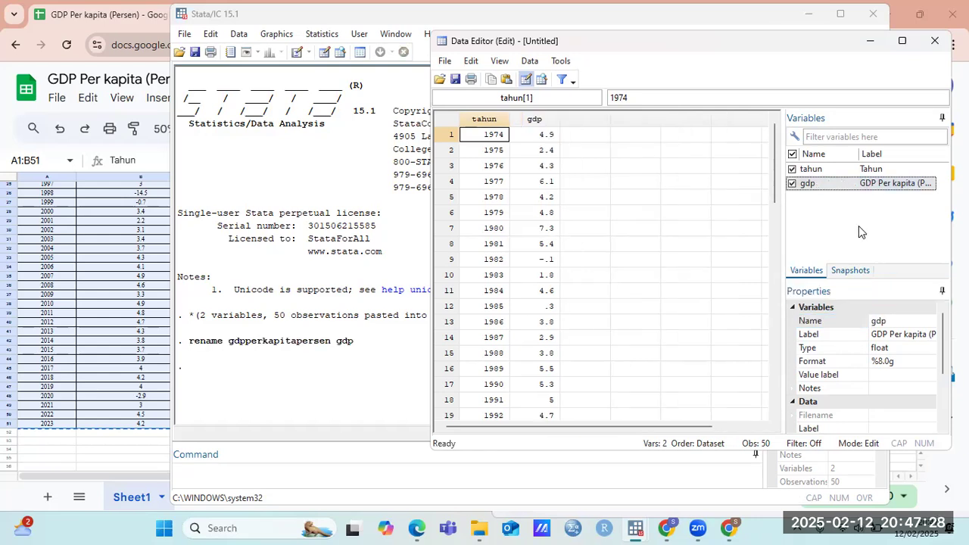
Return to the main Stata window and declare tahun as the time variable with the command tset tahun.
{"action": "left_click", "coordinate": [903, 43]}
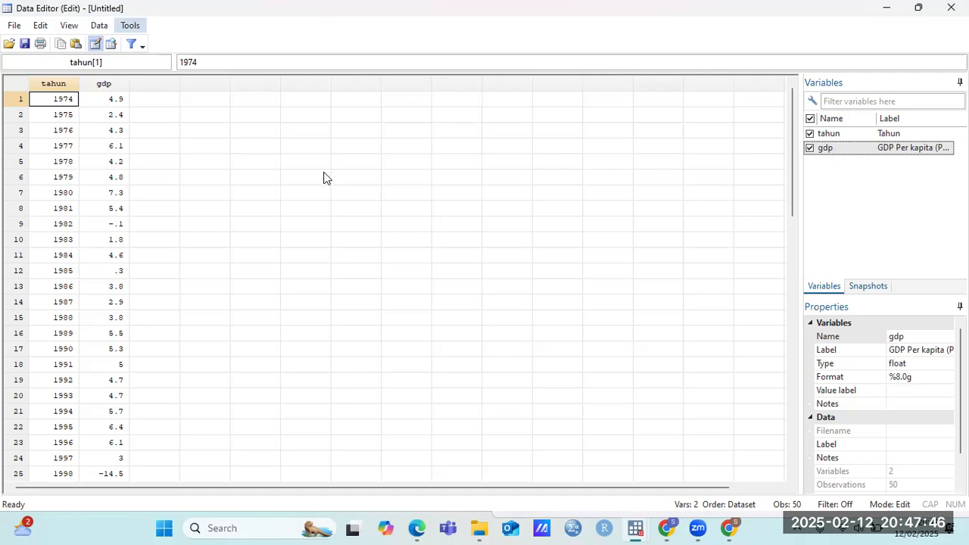
{"action": "key", "text": "alt+Tab"}
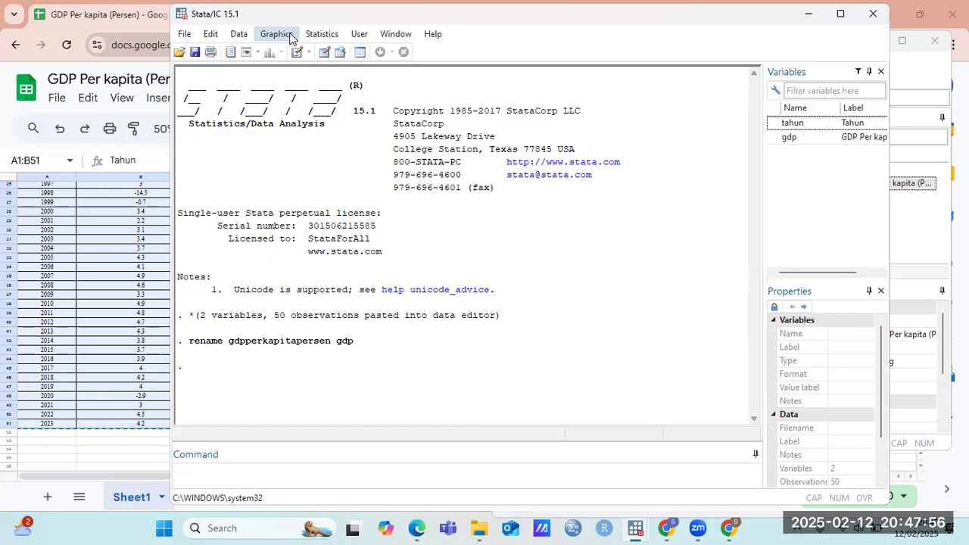
{"action": "left_click", "coordinate": [210, 467]}
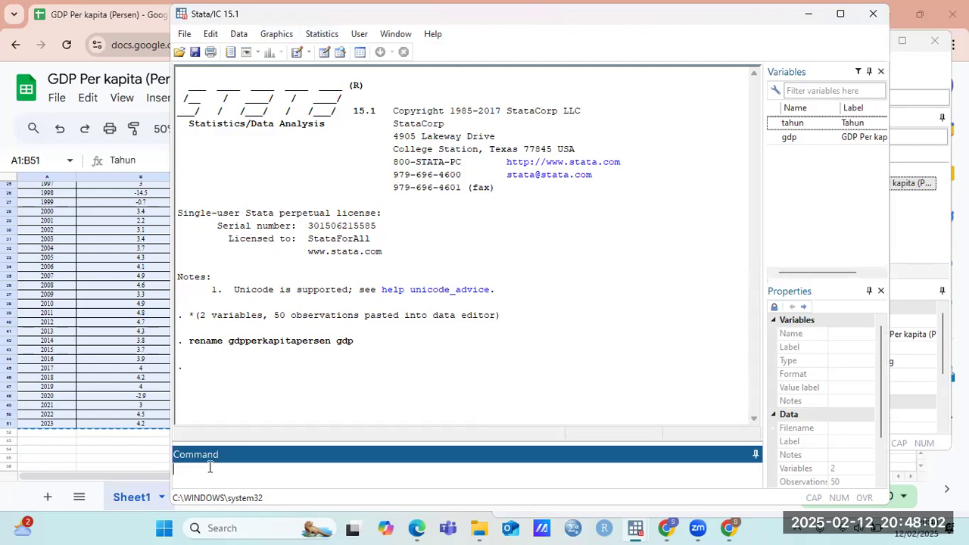
{"action": "type", "text": "tset tahun"}
{"action": "key", "text": "Return"}
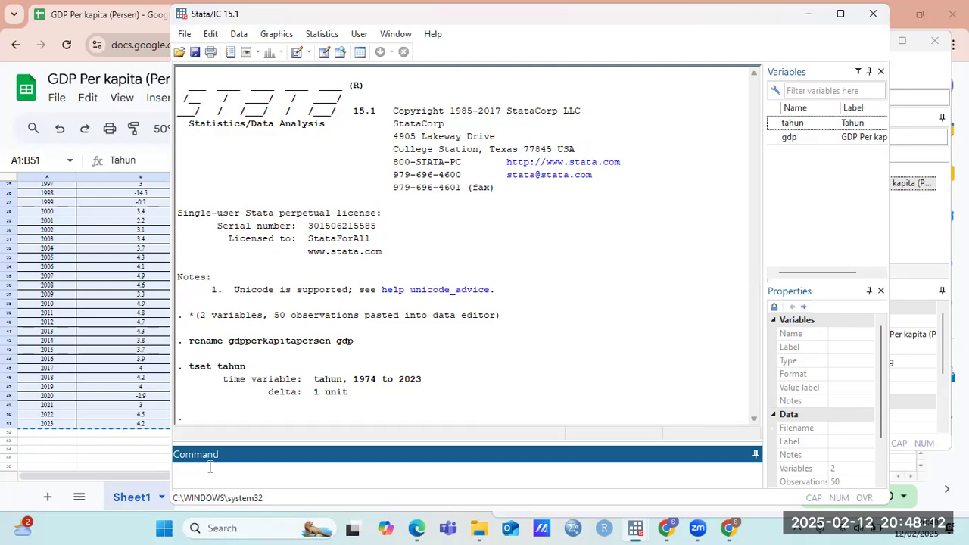
Run the Dickey-Fuller unit root test on gdp with the command dfuller gdp and maximize the main window.
{"action": "type", "text": "dfuller gdp"}
{"action": "key", "text": "Return"}
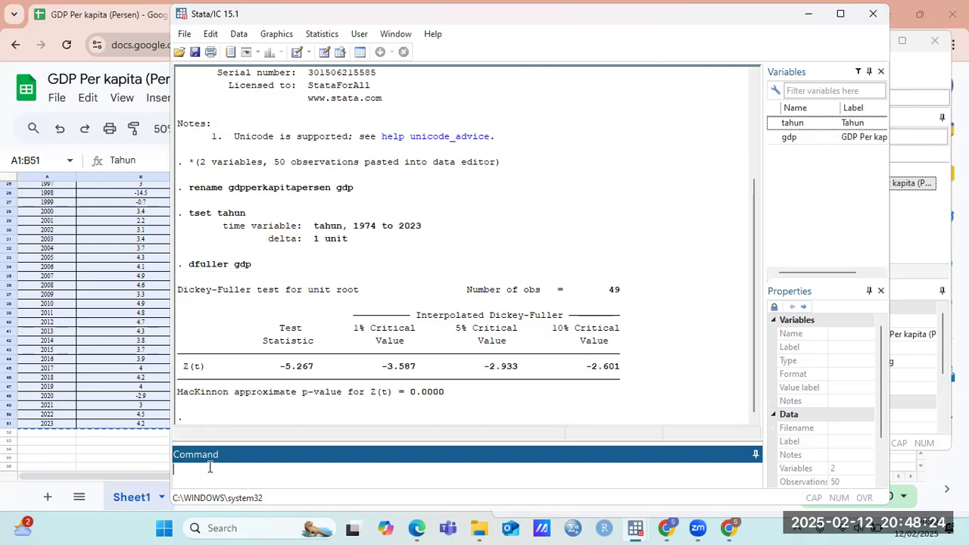
{"action": "left_click", "coordinate": [840, 15]}
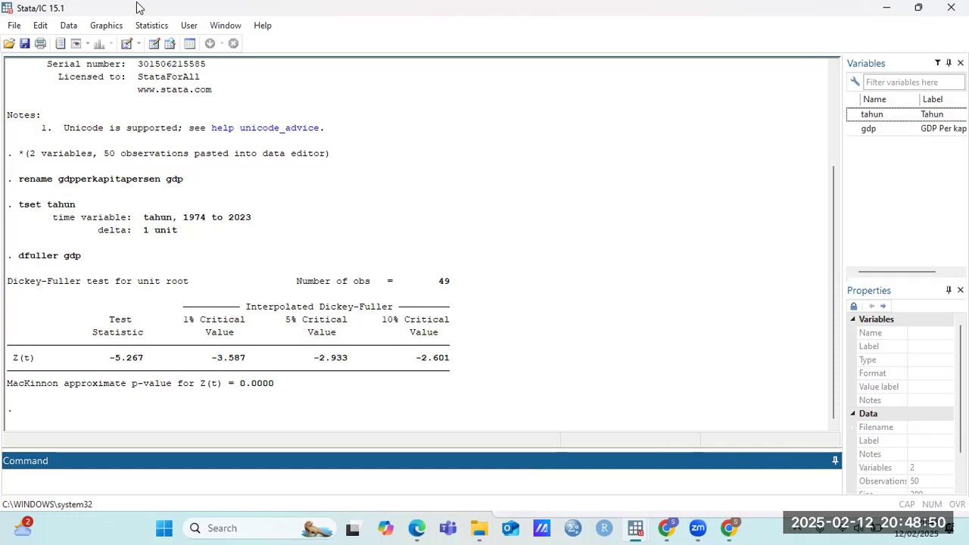
{"action": "left_click", "coordinate": [107, 29]}
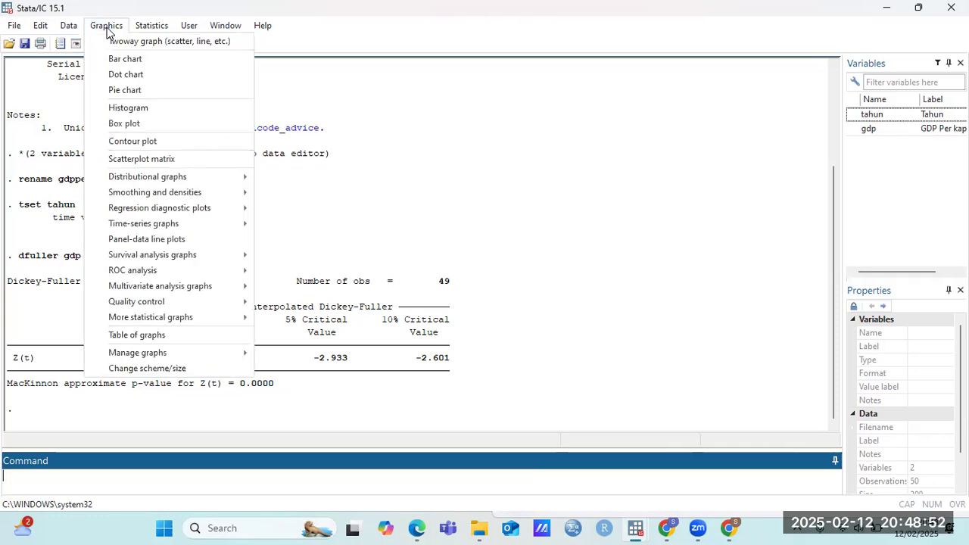
{"action": "left_click", "coordinate": [263, 81]}
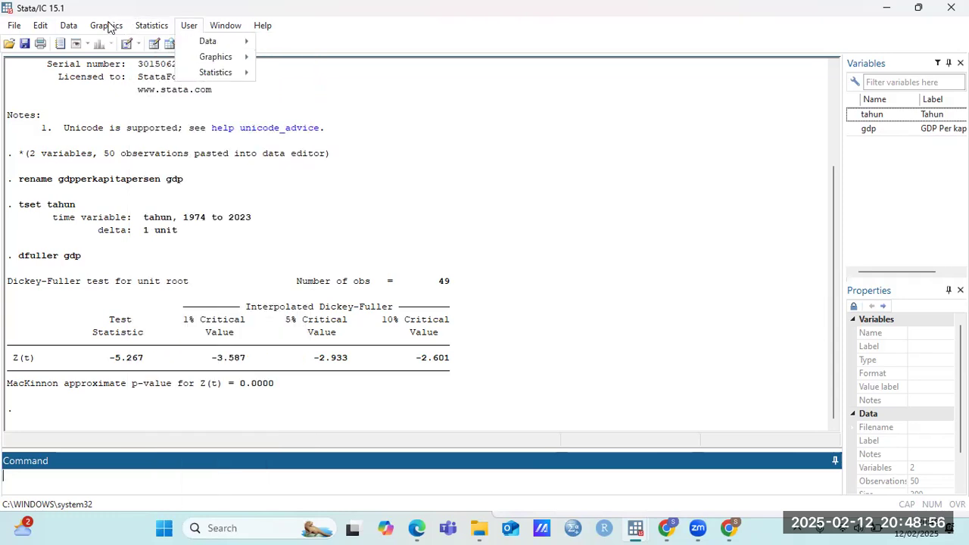
{"action": "mouse_move", "coordinate": [108, 27]}
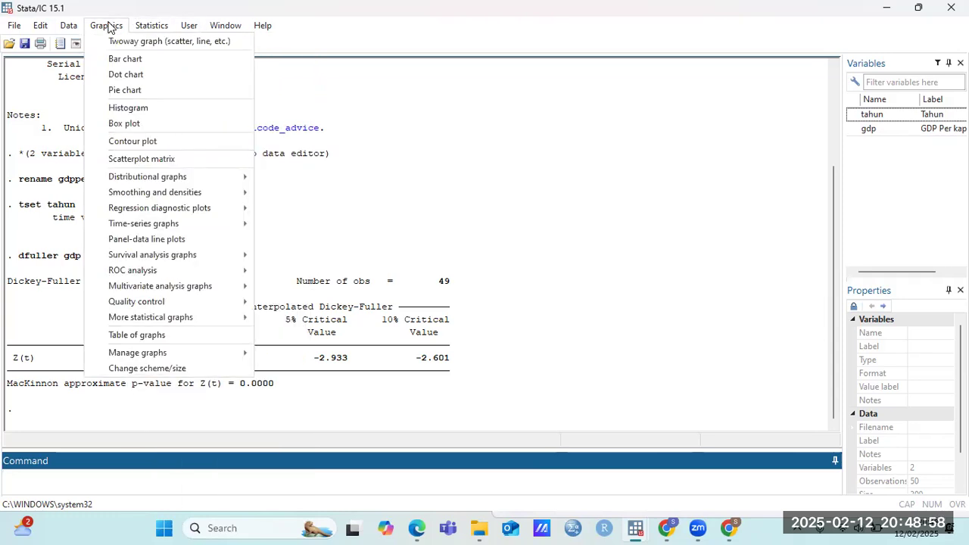
{"action": "left_click", "coordinate": [326, 224]}
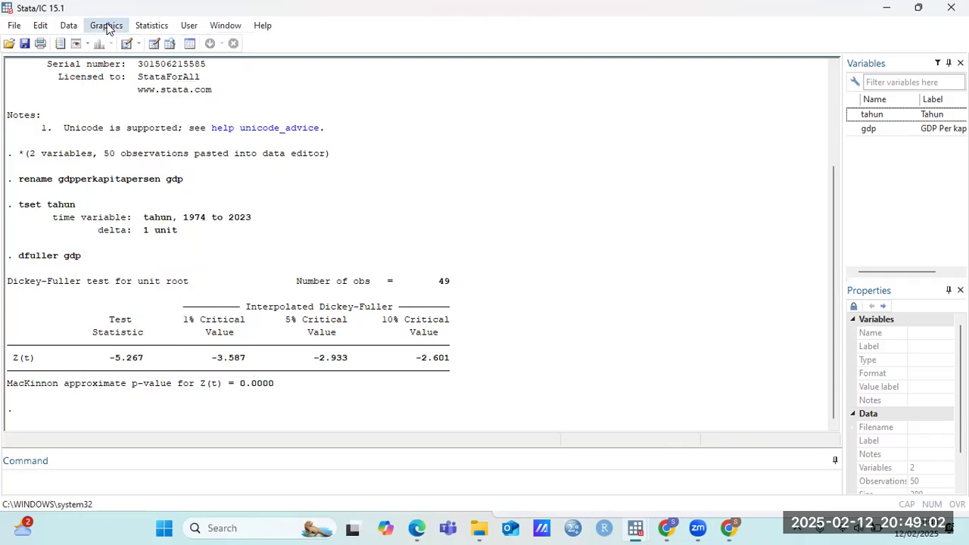
Create a time-series line plot with gdp as the Y variable, then minimize the graph window.
{"action": "left_click", "coordinate": [107, 27]}
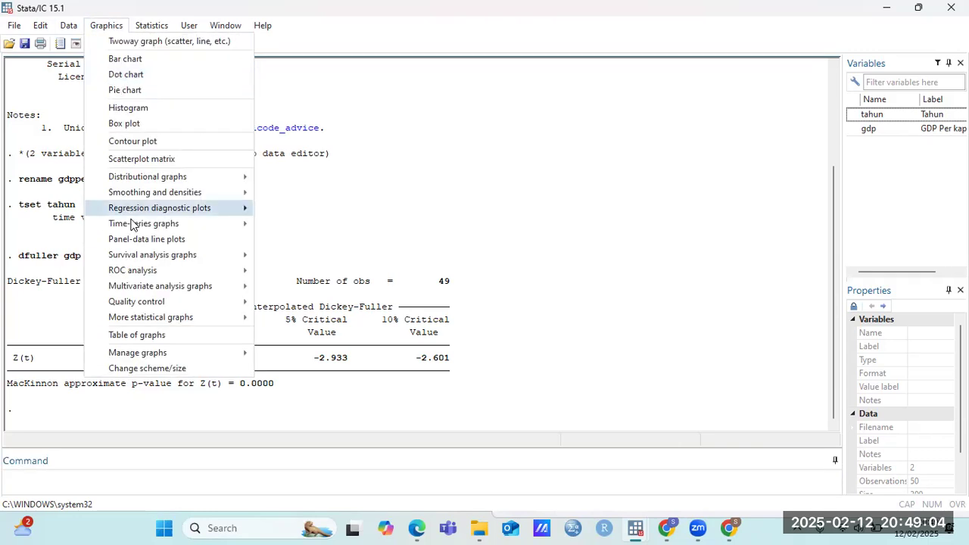
{"action": "mouse_move", "coordinate": [160, 224]}
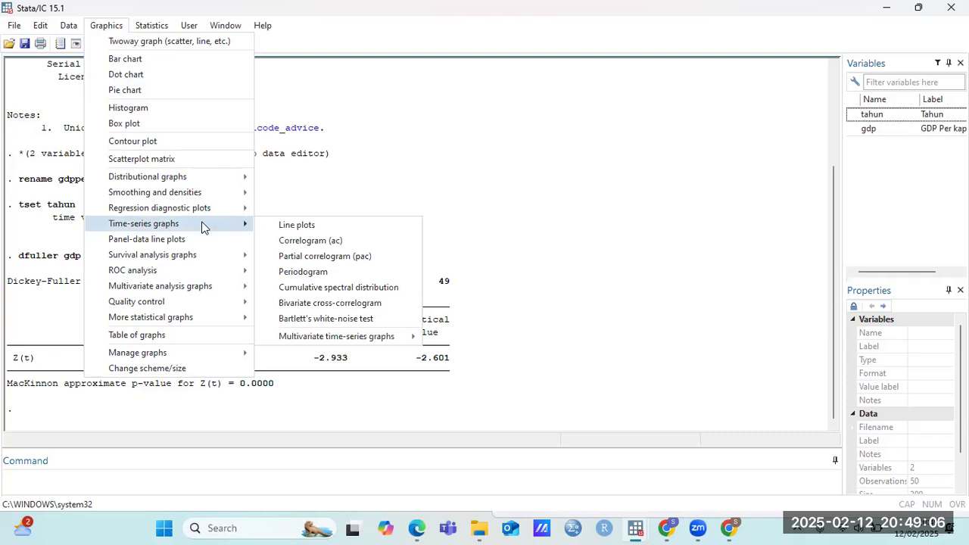
{"action": "left_click", "coordinate": [284, 227]}
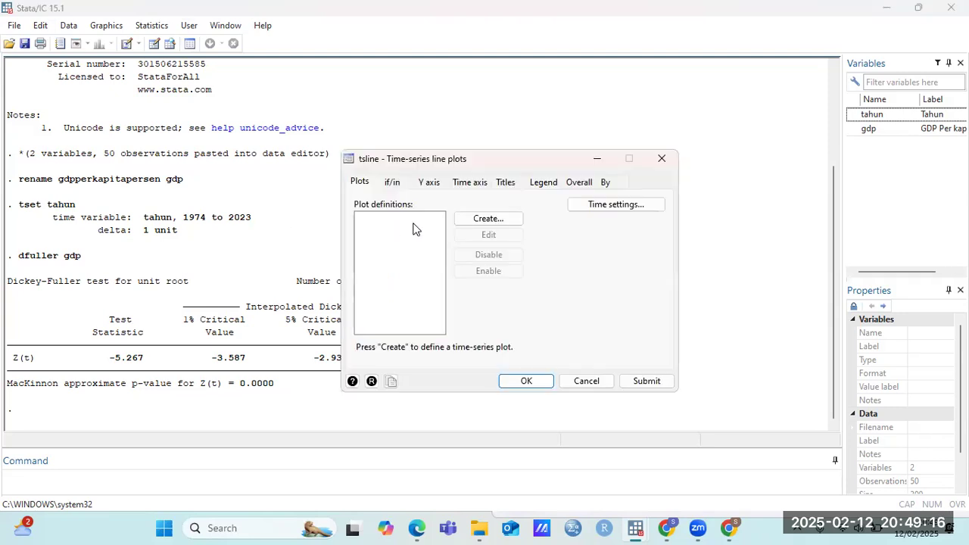
{"action": "left_click", "coordinate": [472, 219]}
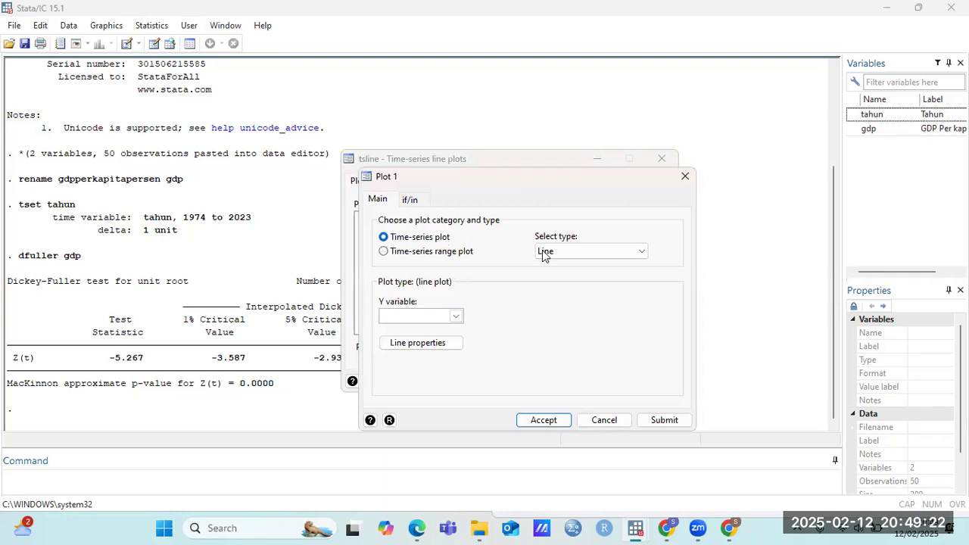
{"action": "left_click", "coordinate": [457, 317]}
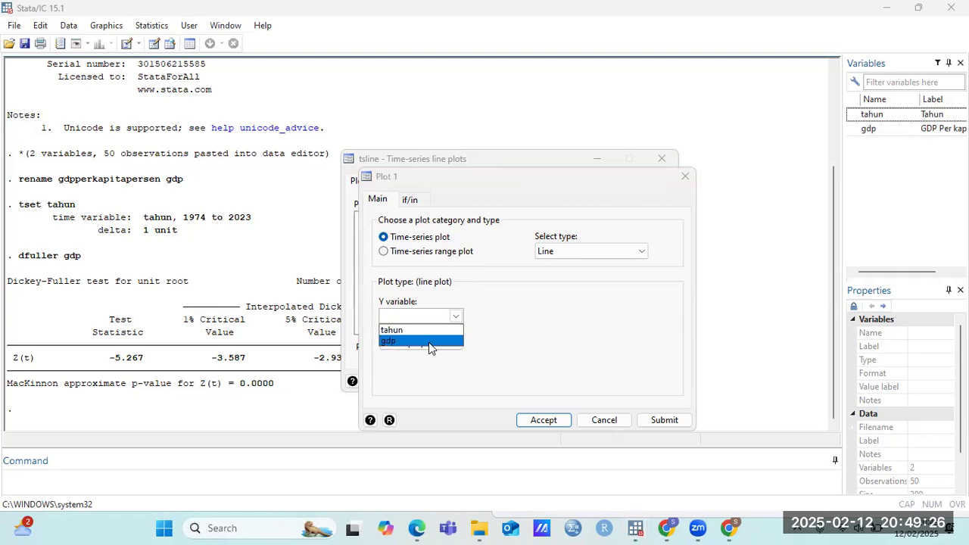
{"action": "left_click", "coordinate": [430, 342]}
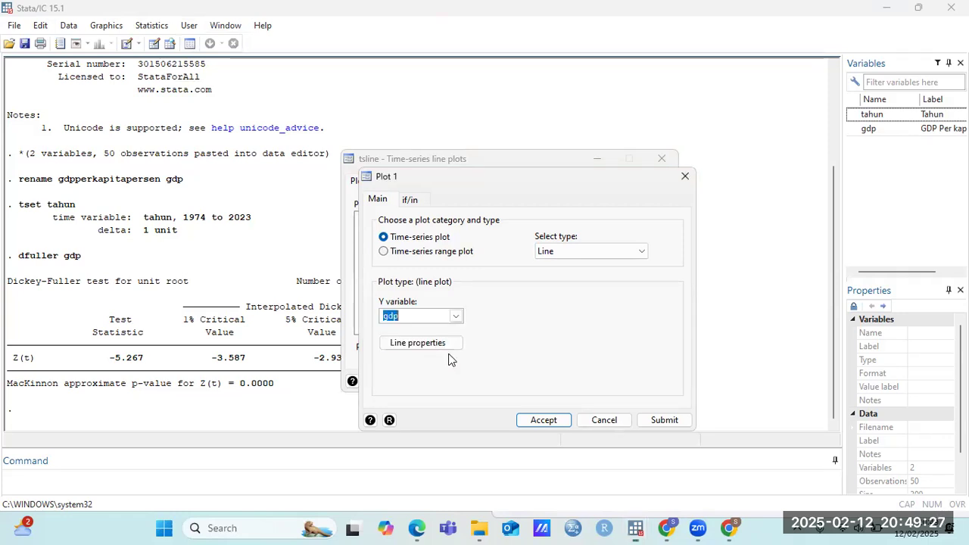
{"action": "left_click", "coordinate": [542, 420]}
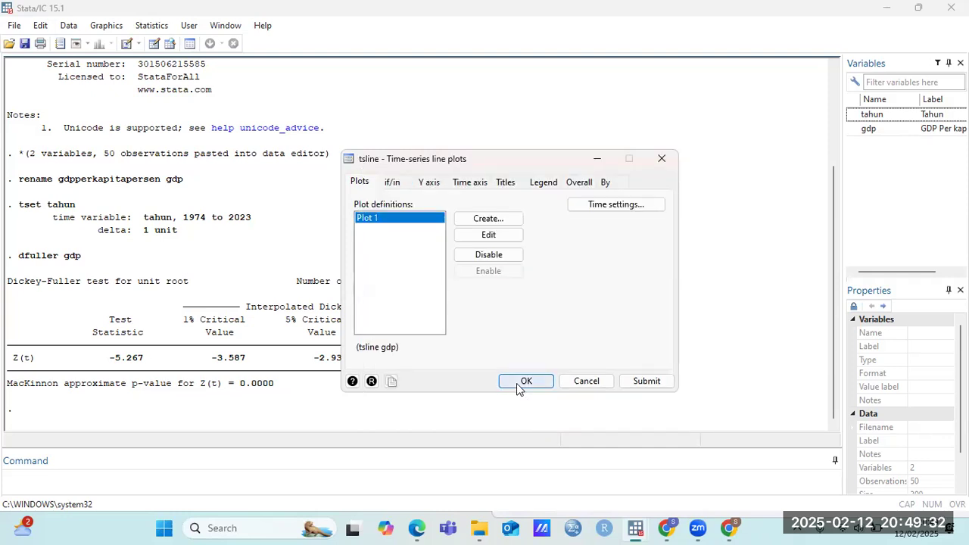
{"action": "left_click", "coordinate": [526, 381]}
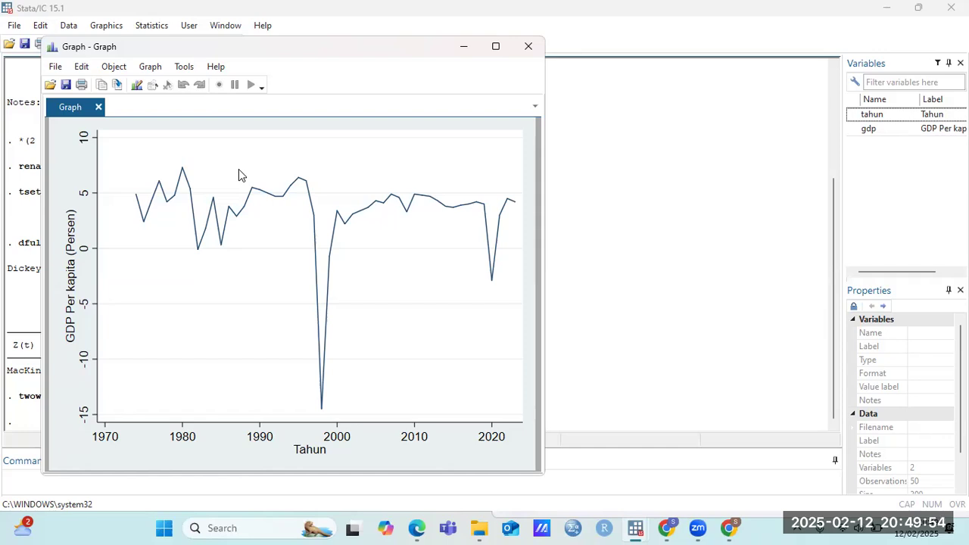
{"action": "left_click", "coordinate": [465, 50]}
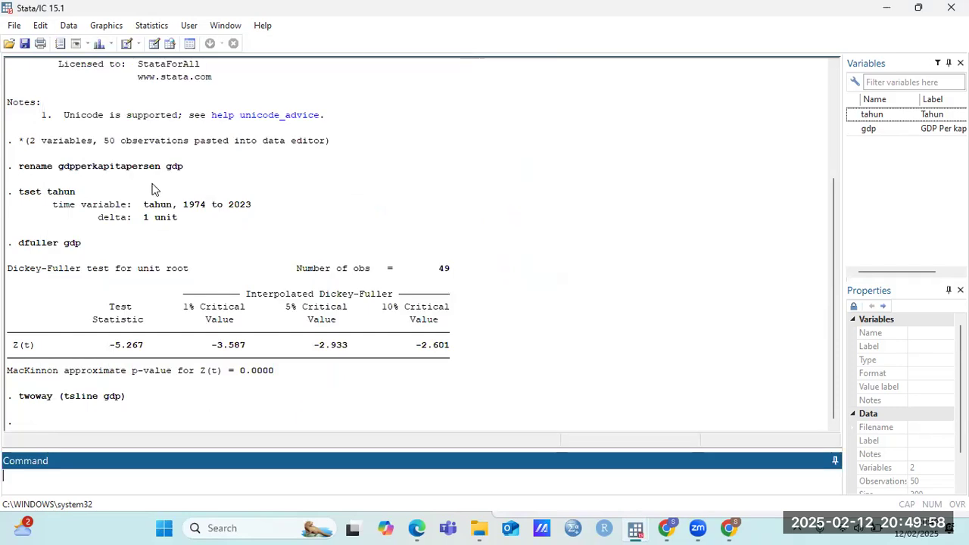
Graph the correlogram (ac) of gdp with the default number of autocorrelations and 95 confidence level, then minimize the graph.
{"action": "left_click", "coordinate": [120, 29]}
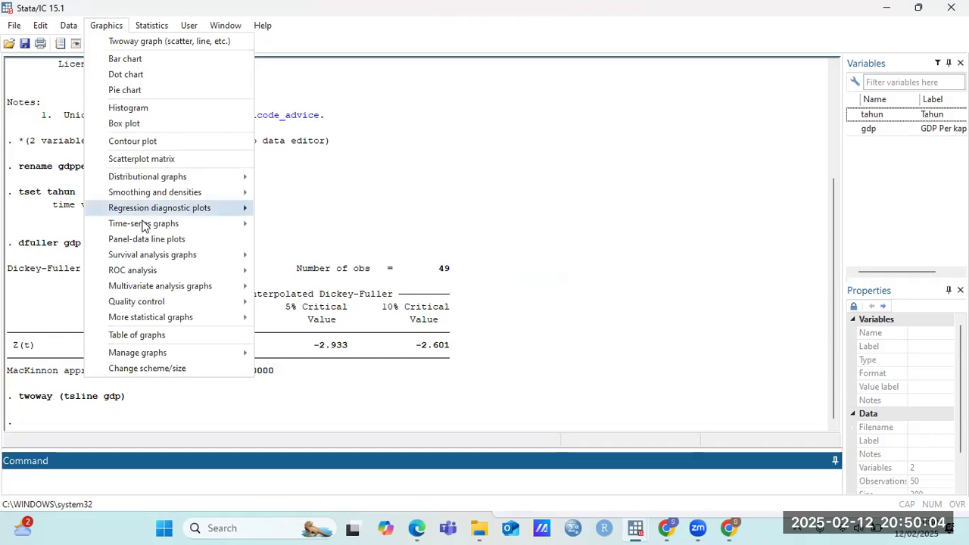
{"action": "mouse_move", "coordinate": [169, 225]}
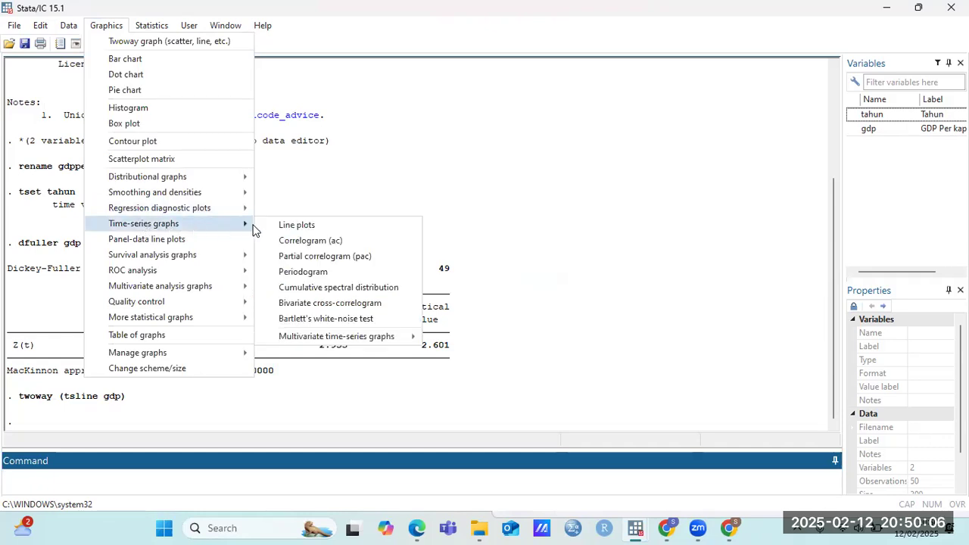
{"action": "left_click", "coordinate": [306, 243]}
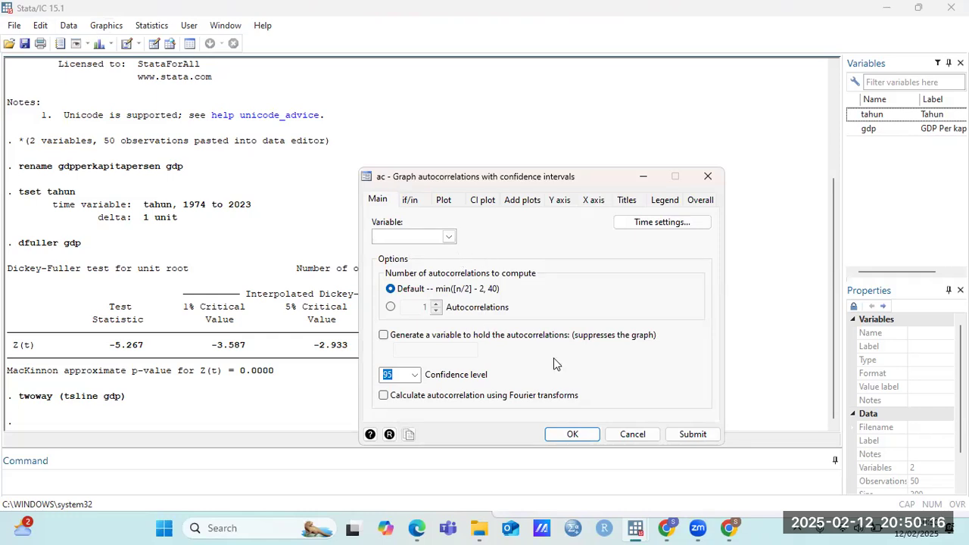
{"action": "left_click", "coordinate": [449, 237]}
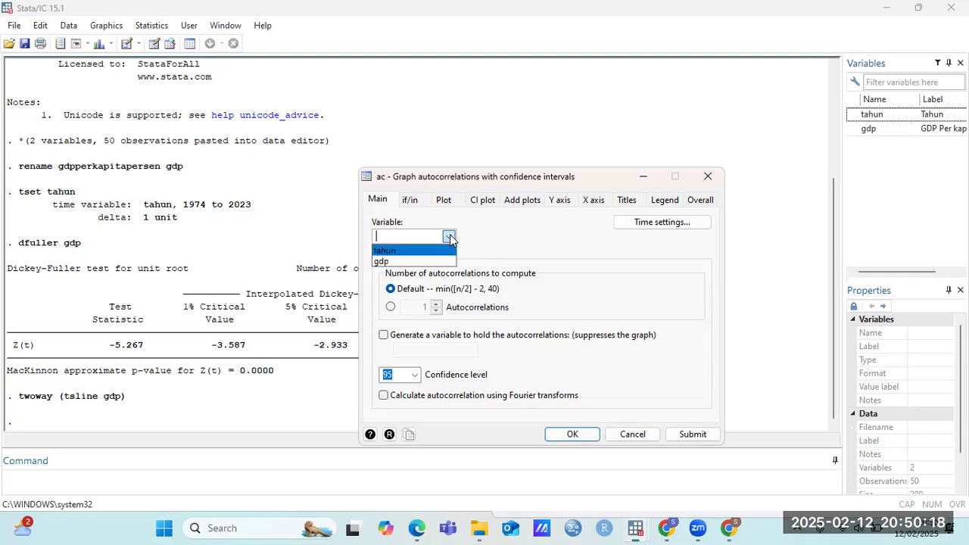
{"action": "left_click", "coordinate": [424, 262]}
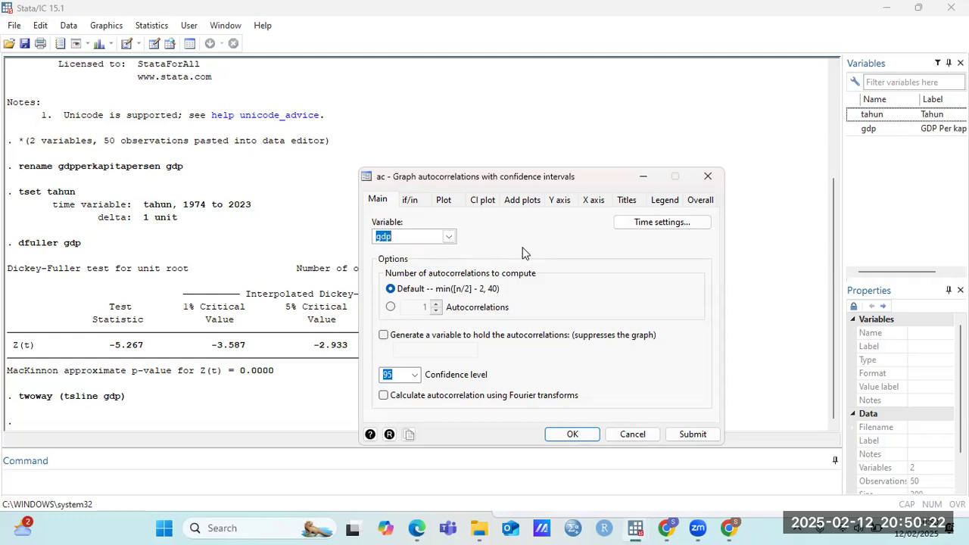
{"action": "left_click", "coordinate": [556, 440]}
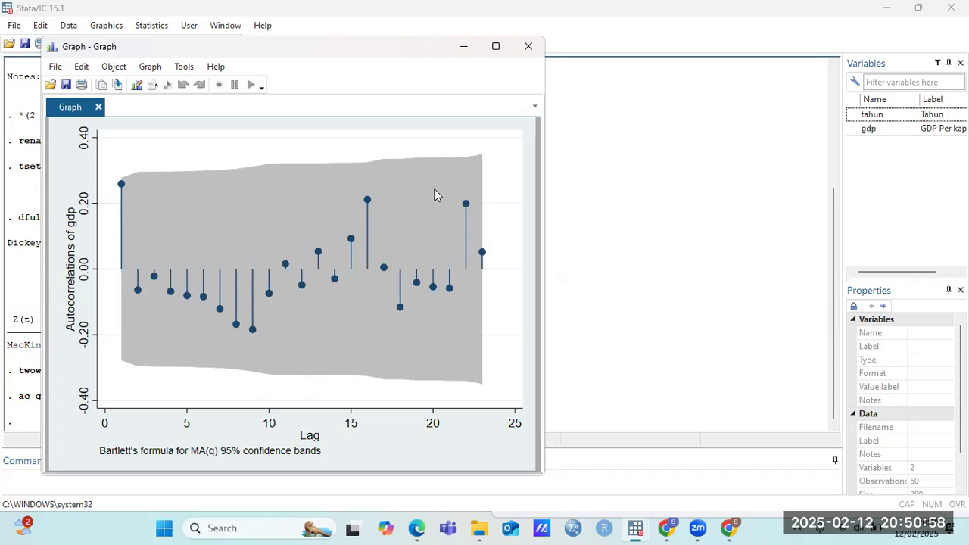
{"action": "left_click", "coordinate": [464, 47]}
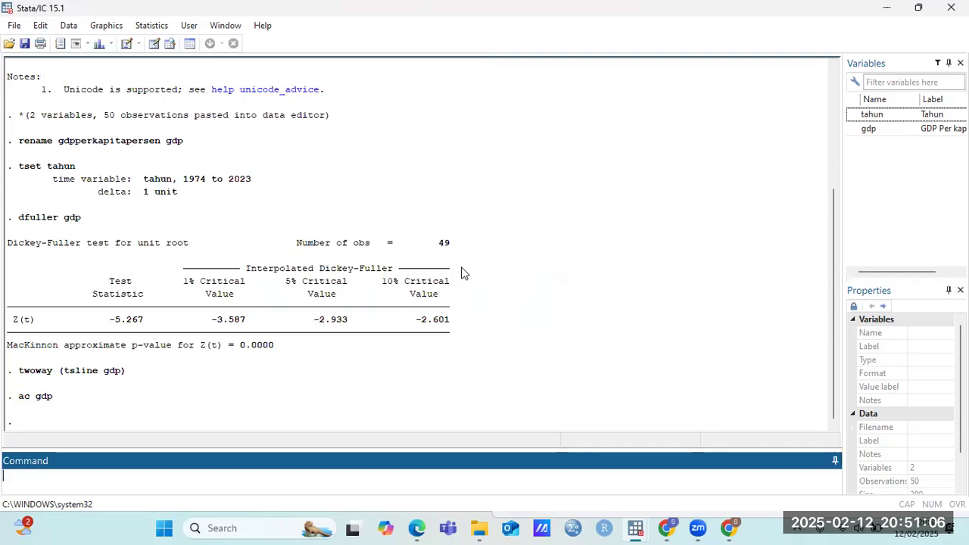